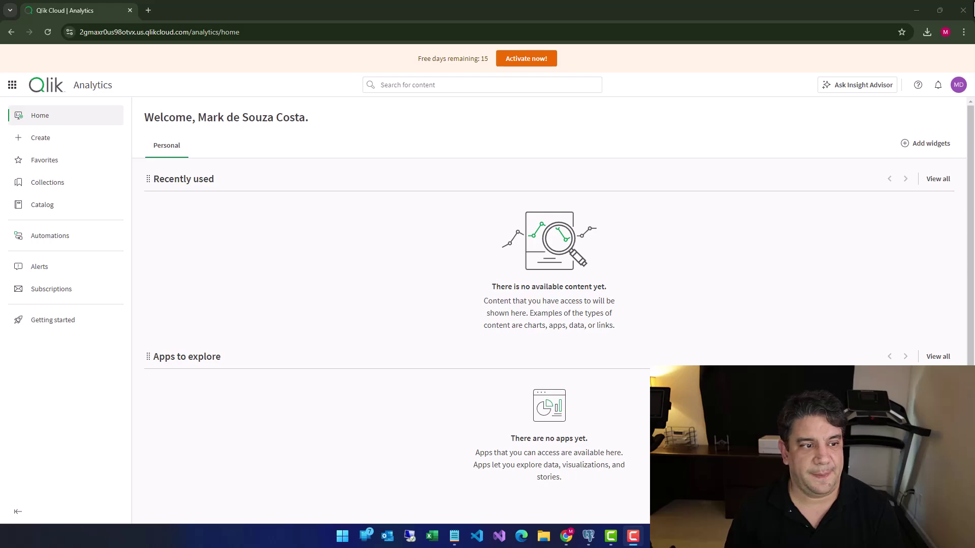
# Step: Open the Data gateways page in the Qlik Cloud administration area
pyautogui.click(13, 87)
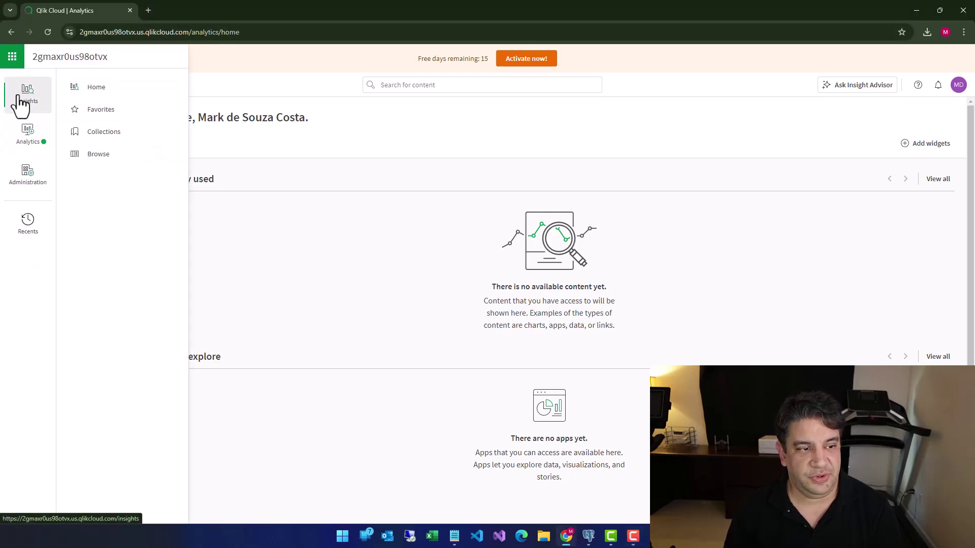
pyautogui.click(33, 189)
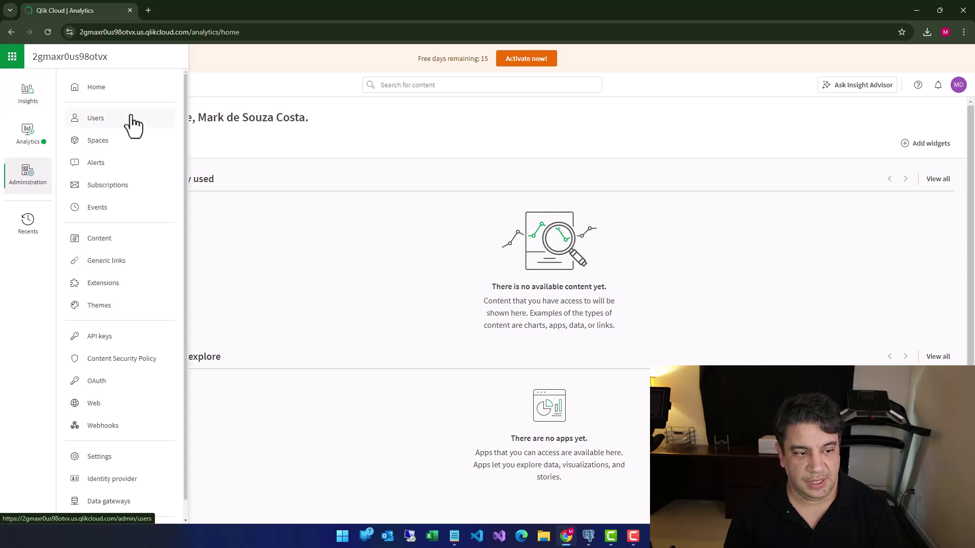
pyautogui.scroll(-1, 114, 322)
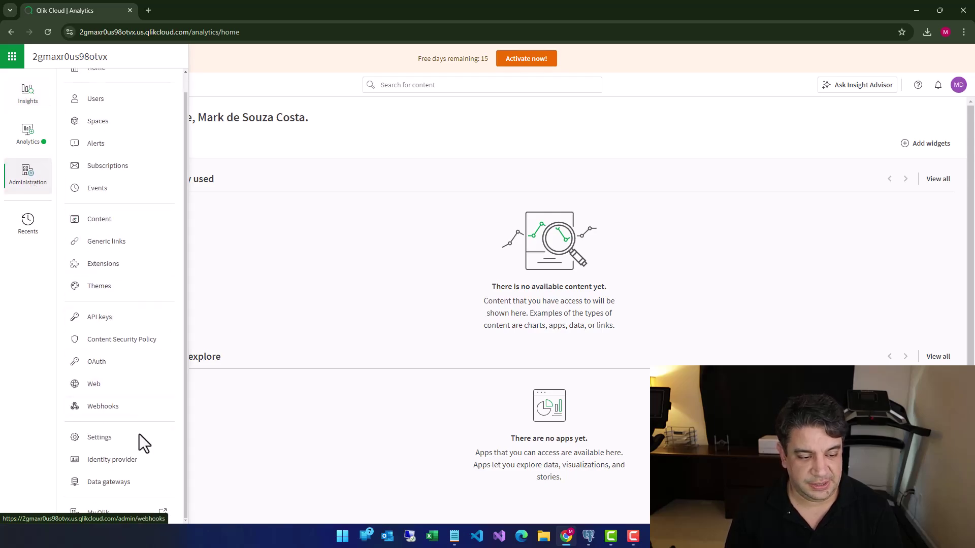
pyautogui.click(109, 482)
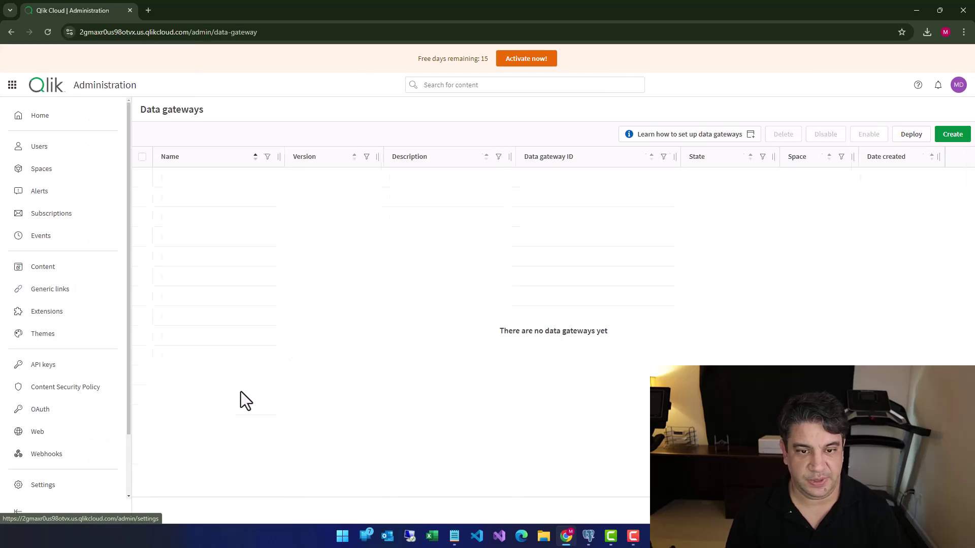
# Step: Deploy a data gateway by acknowledging the software agreement and downloading the Data Gateway - Direct Access installer
pyautogui.click(911, 135)
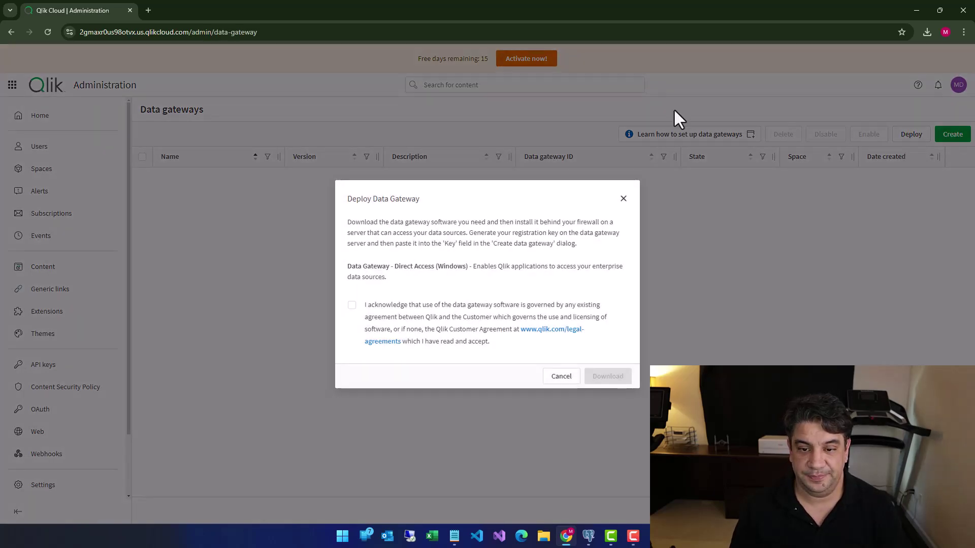
pyautogui.click(351, 307)
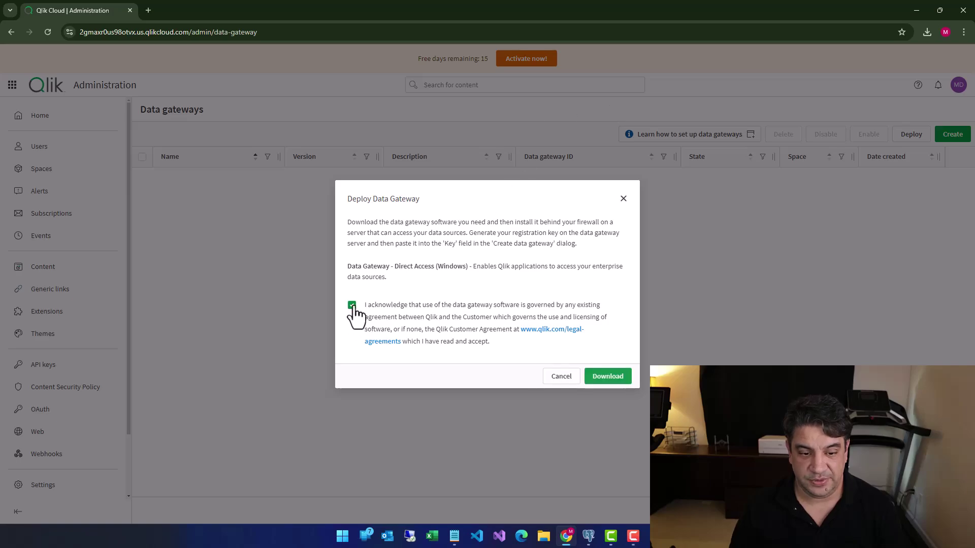
pyautogui.click(608, 377)
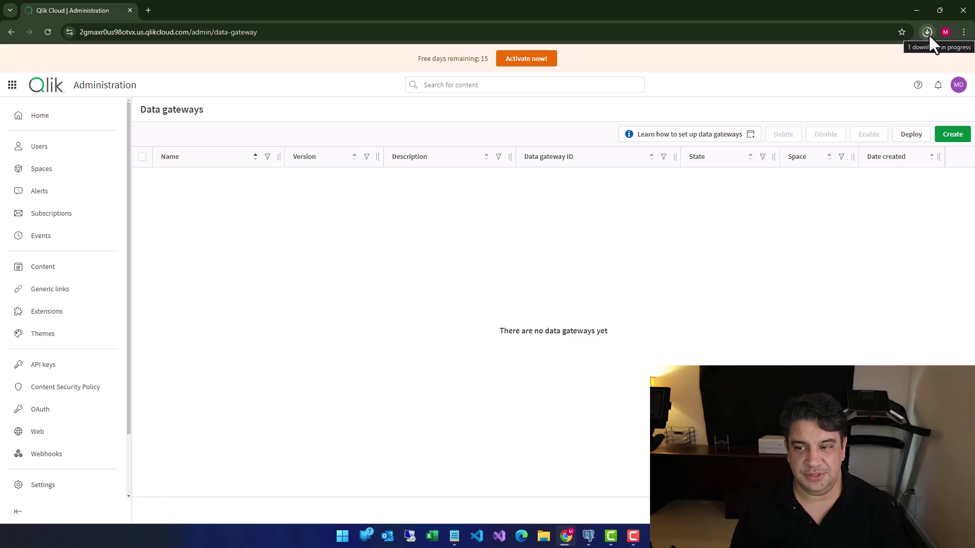
# Step: Open the help on setting up data gateways and examine the Direct Access overview, architecture diagram and communication sequence
pyautogui.click(677, 136)
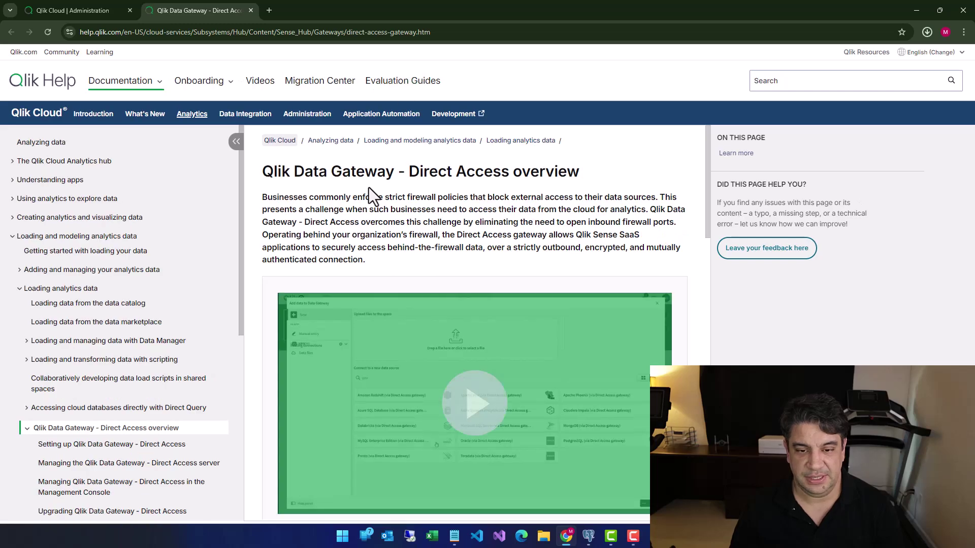
pyautogui.scroll(-4, 368, 187)
pyautogui.scroll(-5, 409, 307)
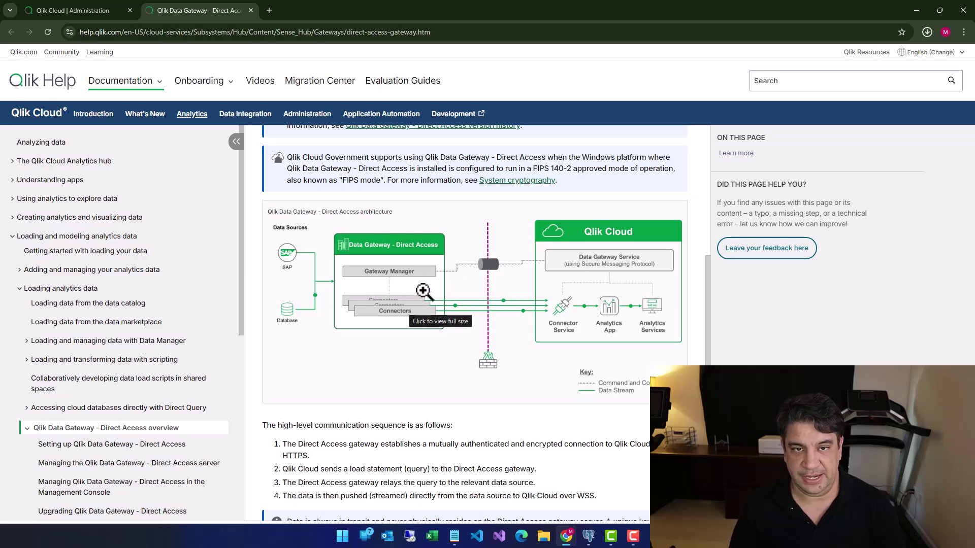
pyautogui.scroll(-5, 424, 292)
pyautogui.scroll(5, 424, 294)
# Step: Launch the downloaded qlik-data-gateway-direct-access.exe installer, then open and accept the Qlik Customer Agreement
pyautogui.click(69, 5)
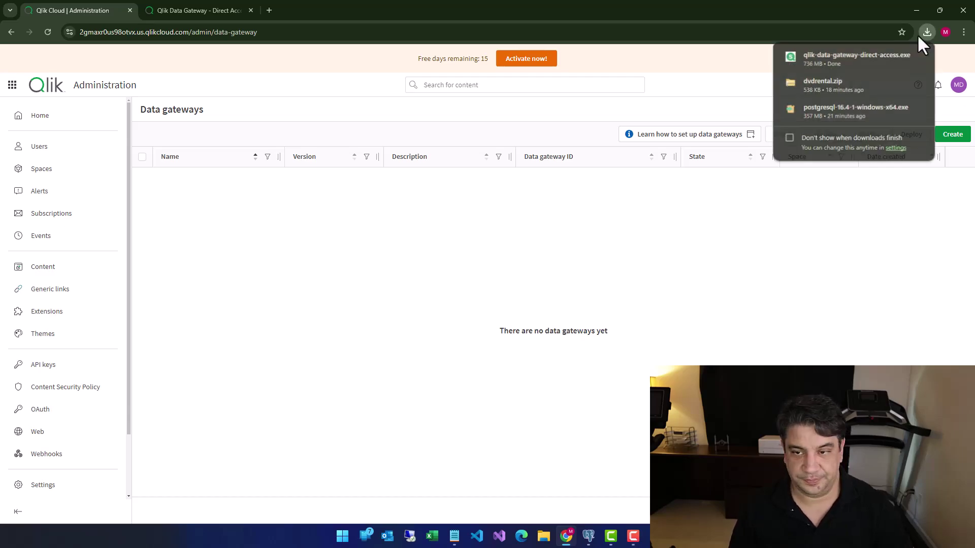
pyautogui.click(843, 55)
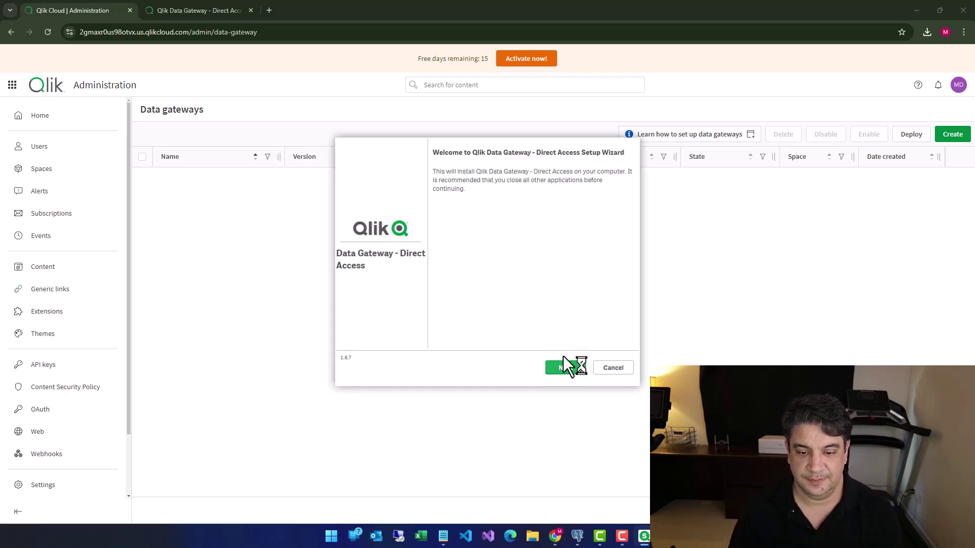
pyautogui.click(564, 368)
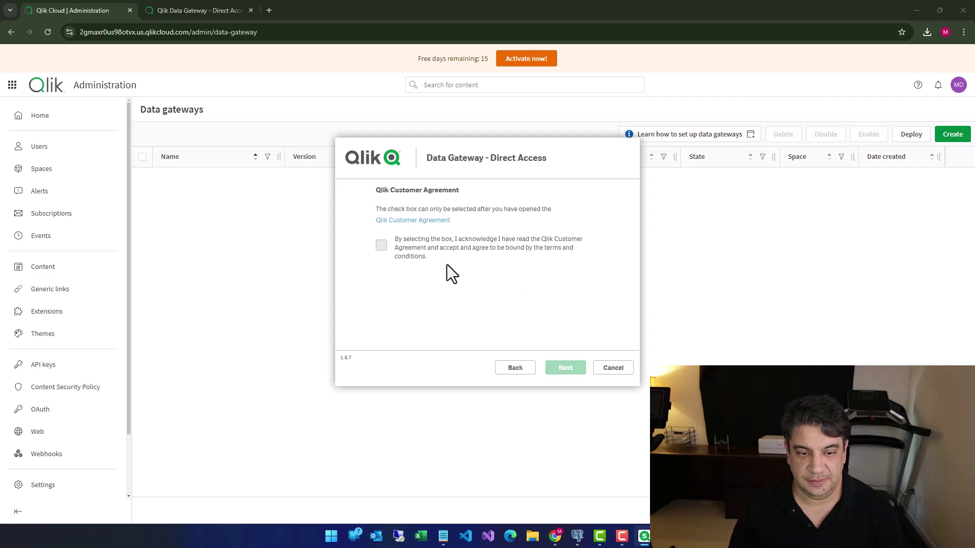
pyautogui.click(423, 222)
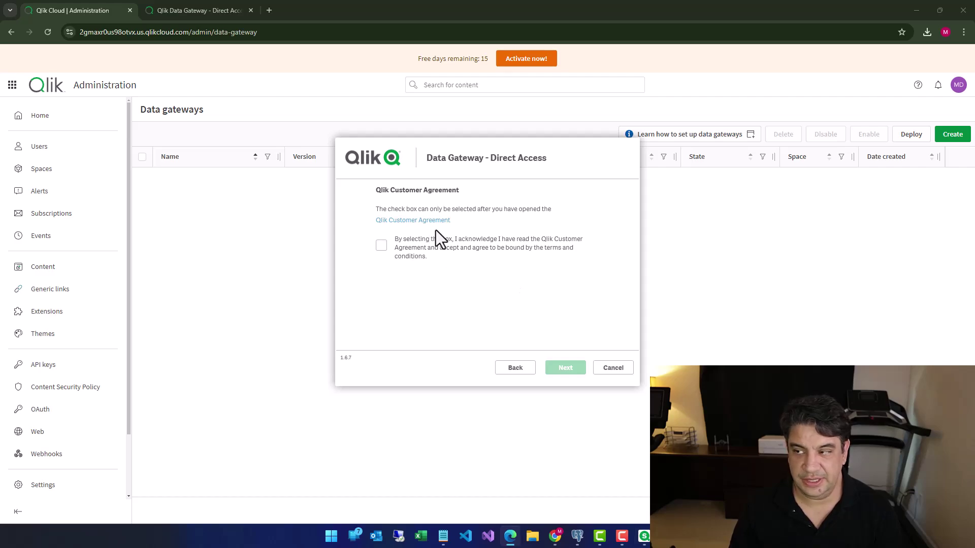
pyautogui.click(381, 249)
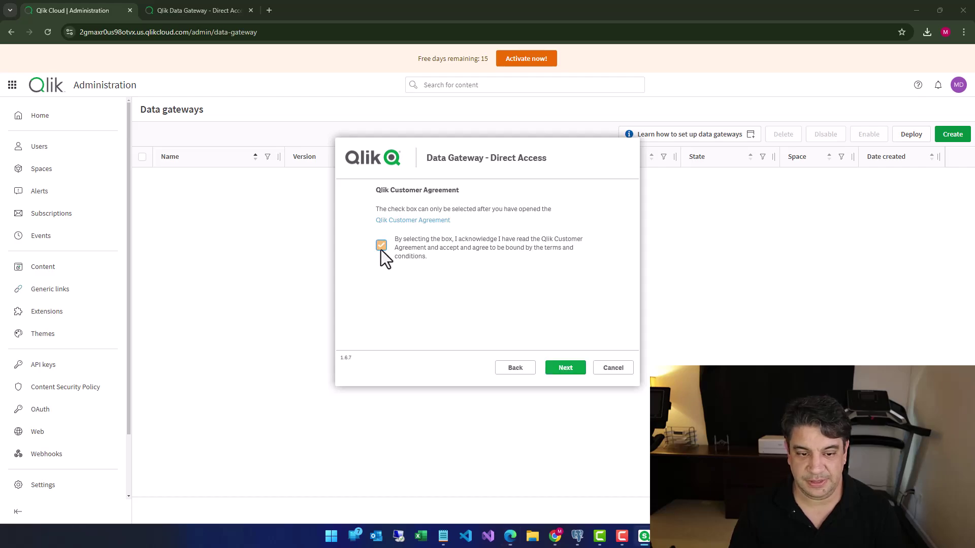
pyautogui.click(566, 369)
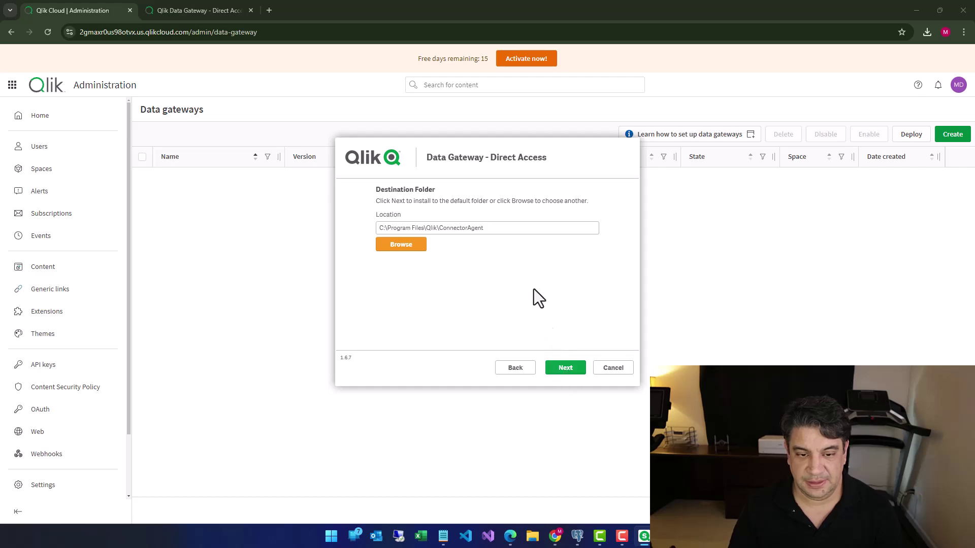
# Step: Install the gateway in the default folder C:\Program Files\Qlik\ConnectorAgent and finish the setup wizard
pyautogui.click(508, 232)
pyautogui.hotkey('ctrl', 'a')
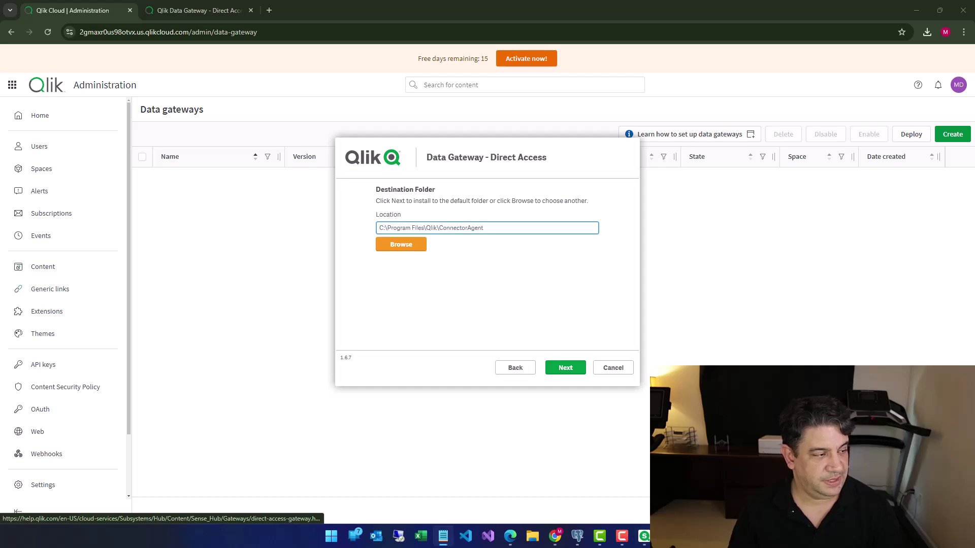
pyautogui.click(571, 368)
pyautogui.click(572, 367)
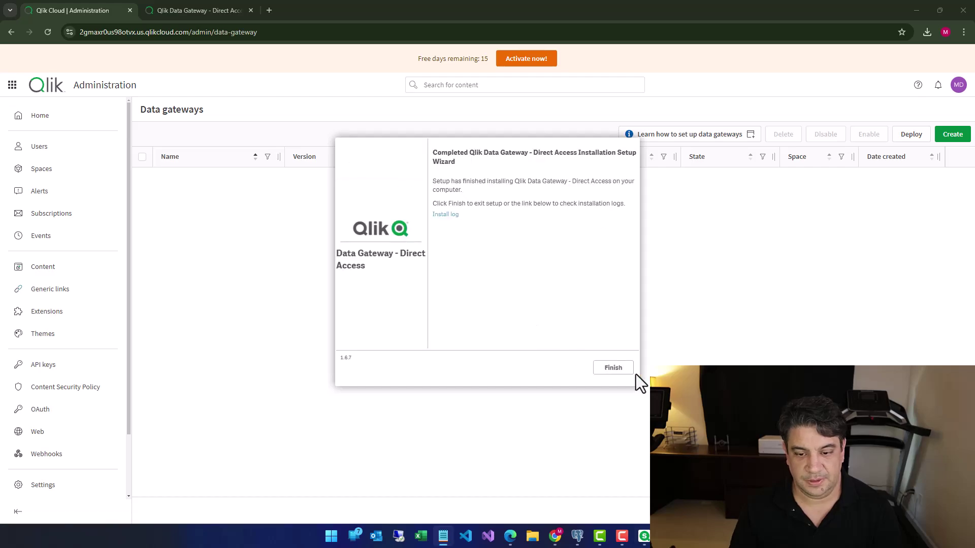
pyautogui.click(627, 369)
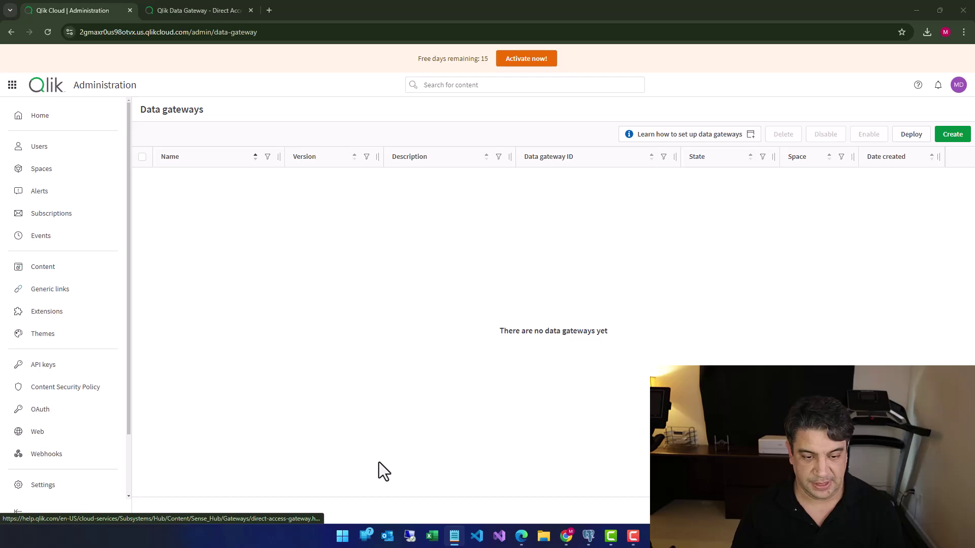
# Step: Find Command Prompt with the Windows search term cmd and run it as administrator
pyautogui.press('super')
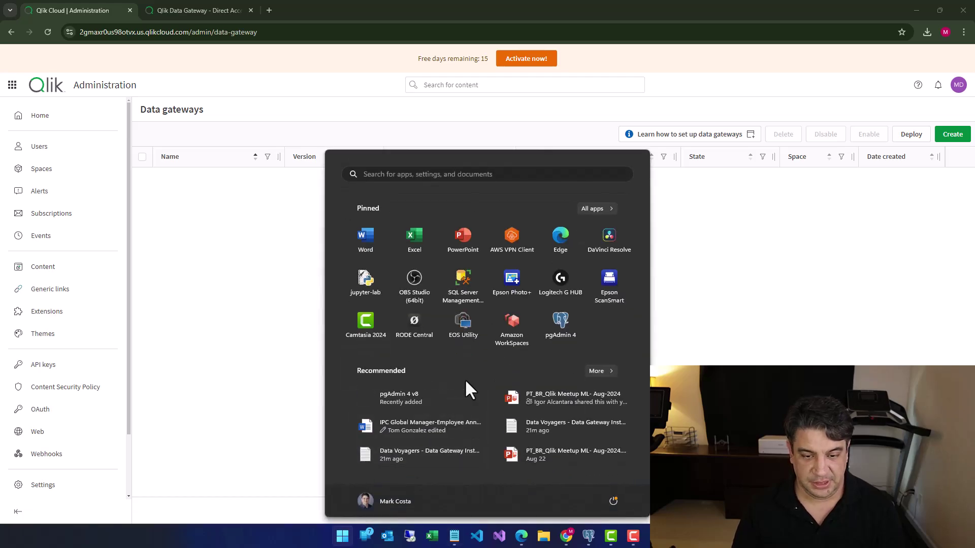
pyautogui.write('cmd')
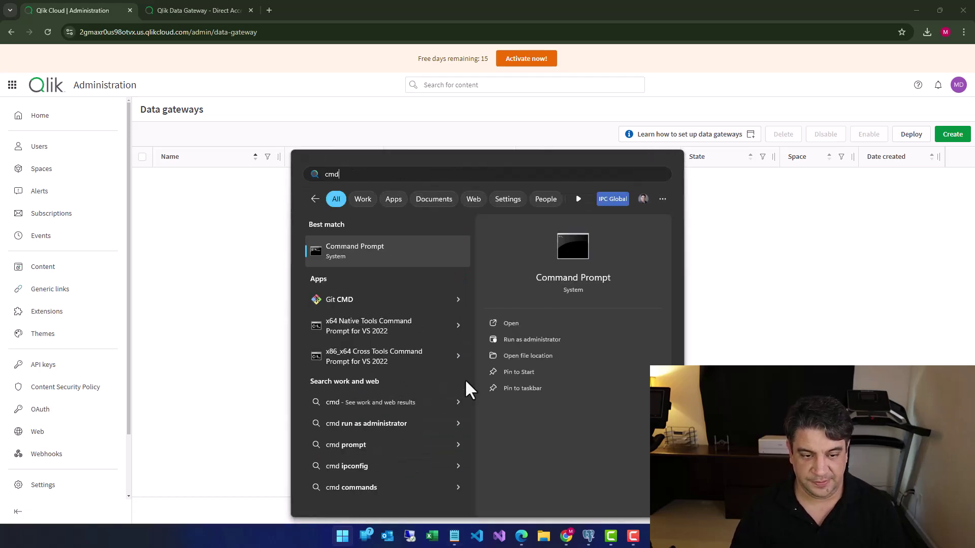
pyautogui.rightClick(345, 250)
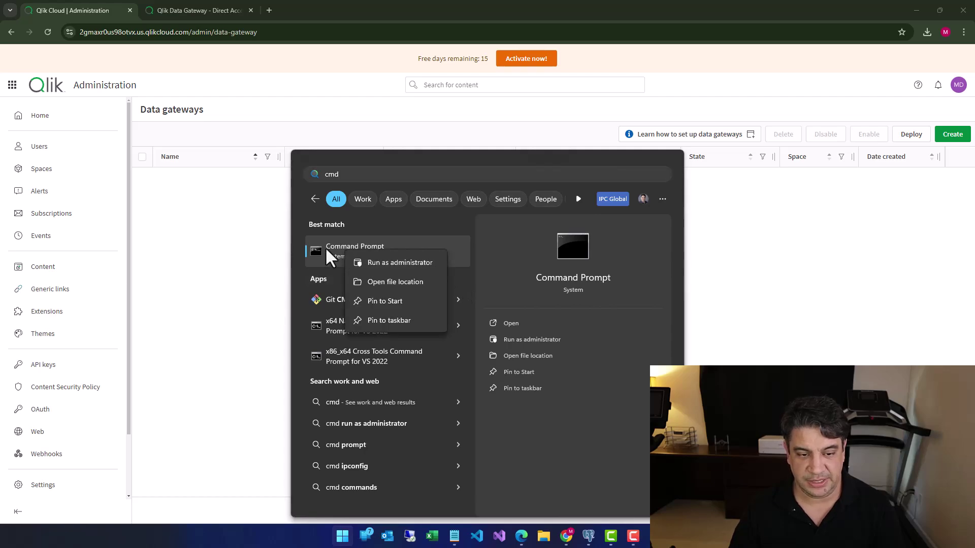
pyautogui.click(378, 261)
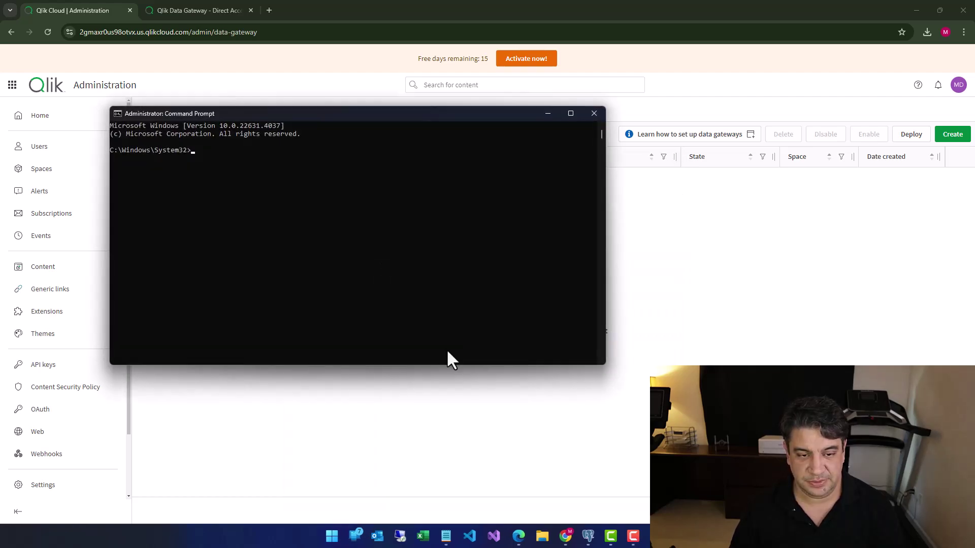
# Step: Change the Command Prompt directory to C:\Program Files\Qlik\ConnectorAgent\ConnectorAgent
pyautogui.moveTo(378, 118); pyautogui.dragTo(518, 150)
pyautogui.write('cd')
pyautogui.write('C:\\Program Files\\Qlik\\ConnectorAgent\\ConnectorAgent')
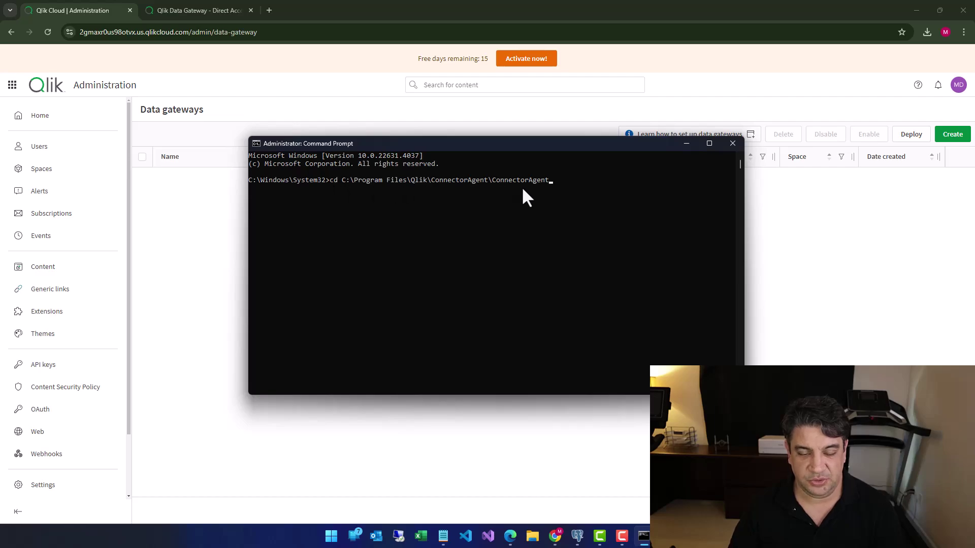
pyautogui.press('Return')
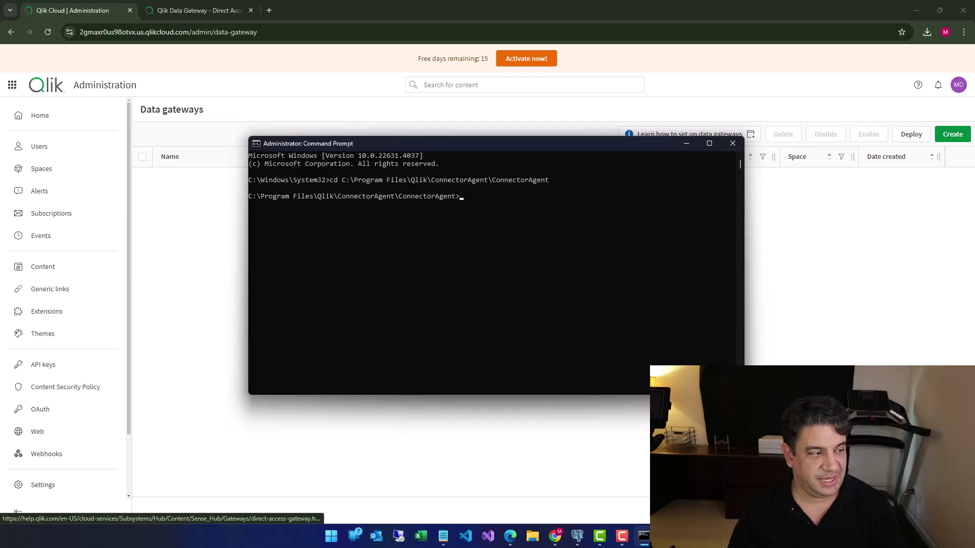
# Step: Take the tenant hostname from the Qlik Cloud address and run connectoragent qcs set_config --tenant_url 2gmaxr0us98otvx.us.qlikcloud.com in Command Prompt
pyautogui.hotkey('alt', 'Tab')
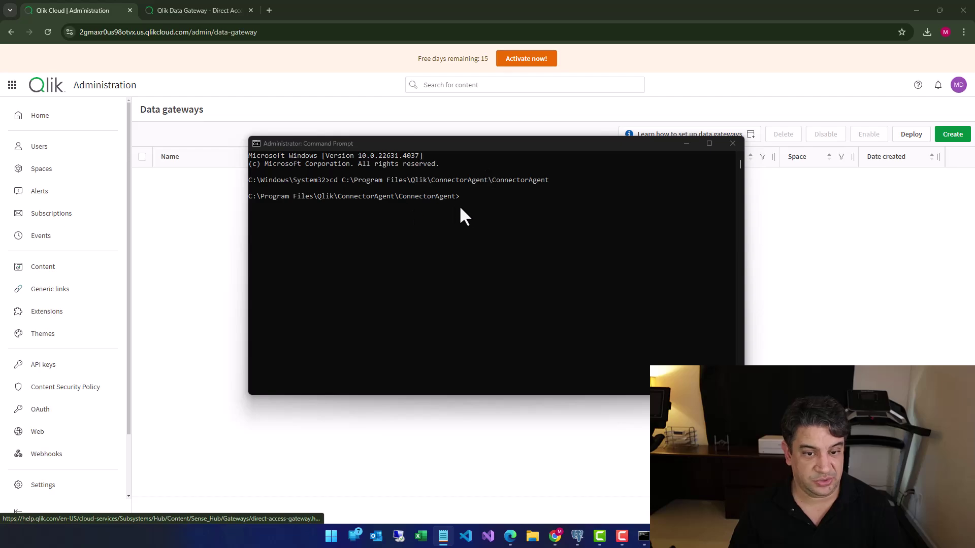
pyautogui.click(147, 31)
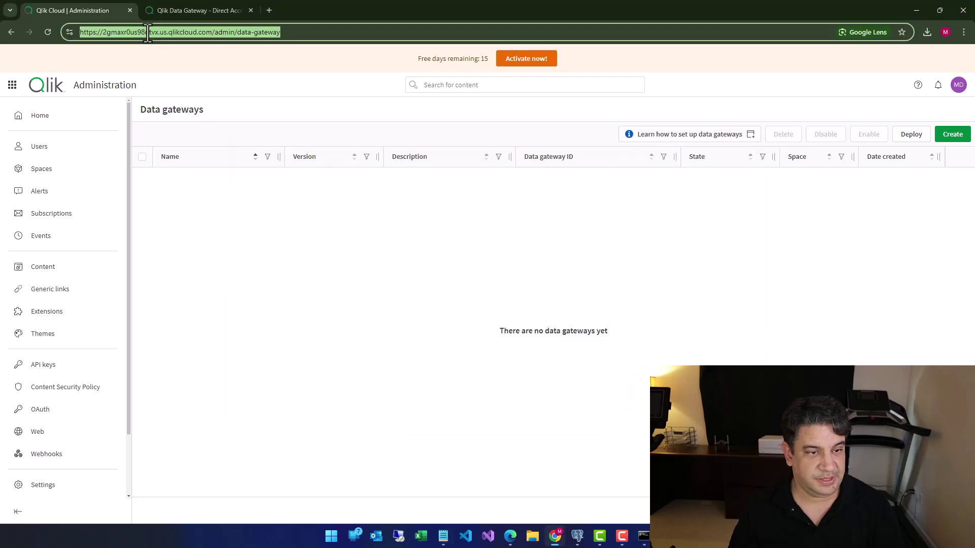
pyautogui.click(152, 32)
pyautogui.moveTo(213, 32); pyautogui.dragTo(103, 39)
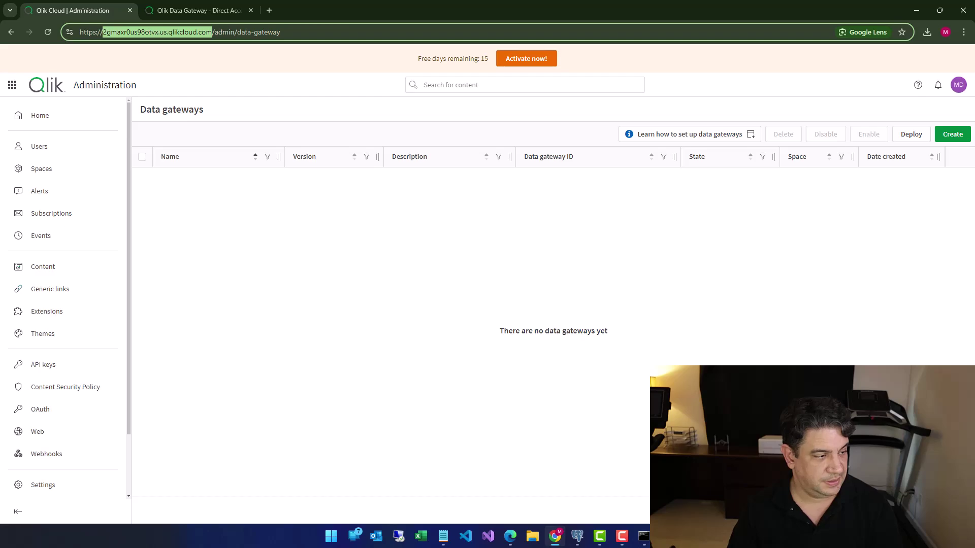
pyautogui.hotkey('alt', 'Tab')
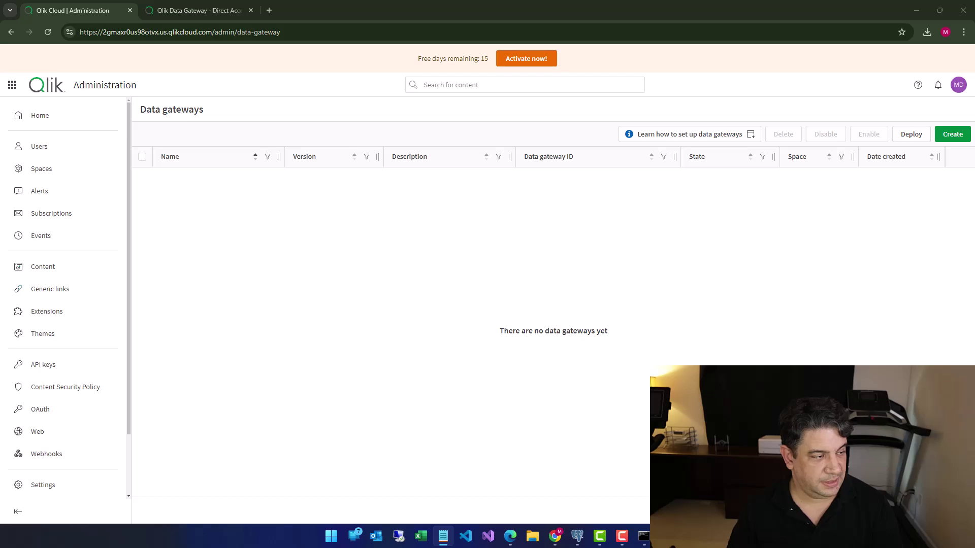
pyautogui.click(643, 536)
pyautogui.write('connectoragent qcs set_config --tenant_url 2gmaxr0us98otvx.us.qlikcloud.com')
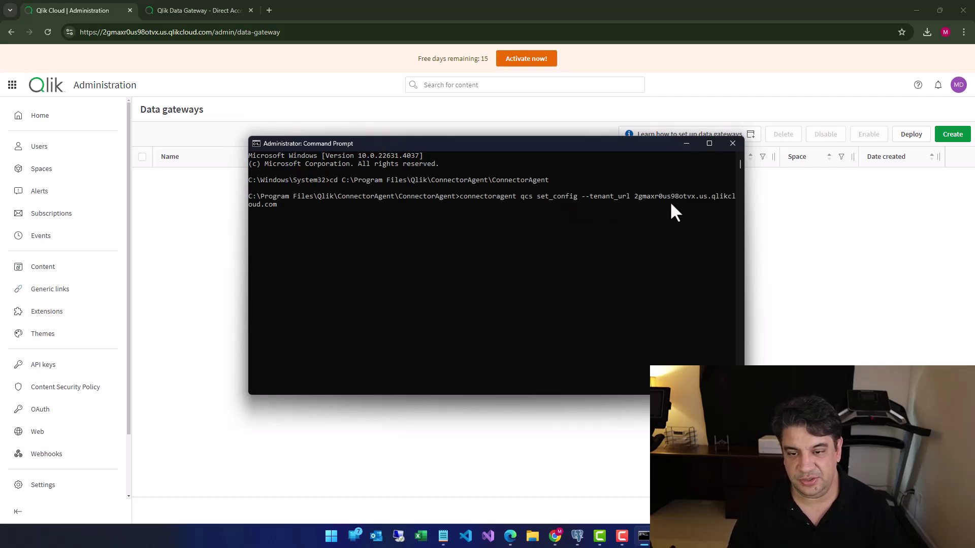
pyautogui.press('Return')
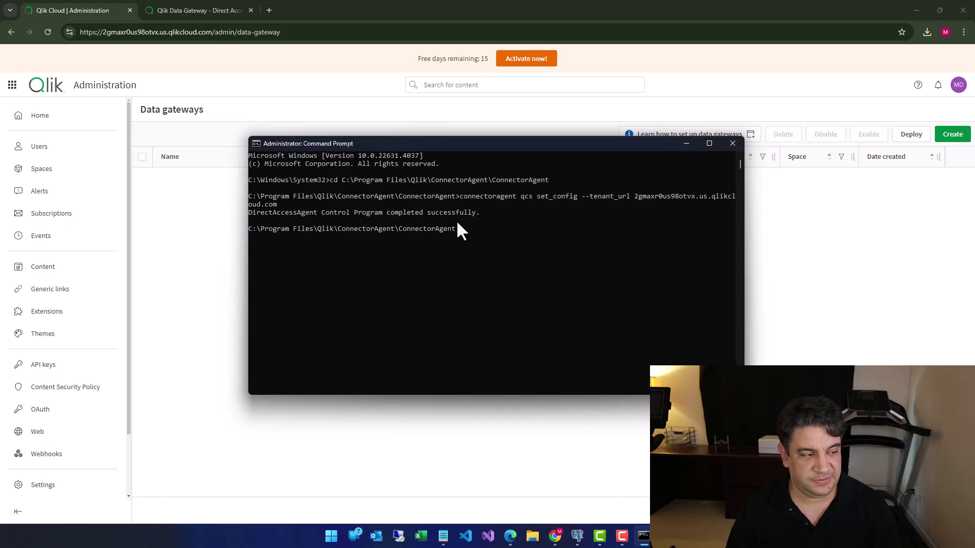
# Step: Generate the gateway's key pair by running connectoragent qcs generate_keys in Command Prompt
pyautogui.hotkey('alt', 'Tab')
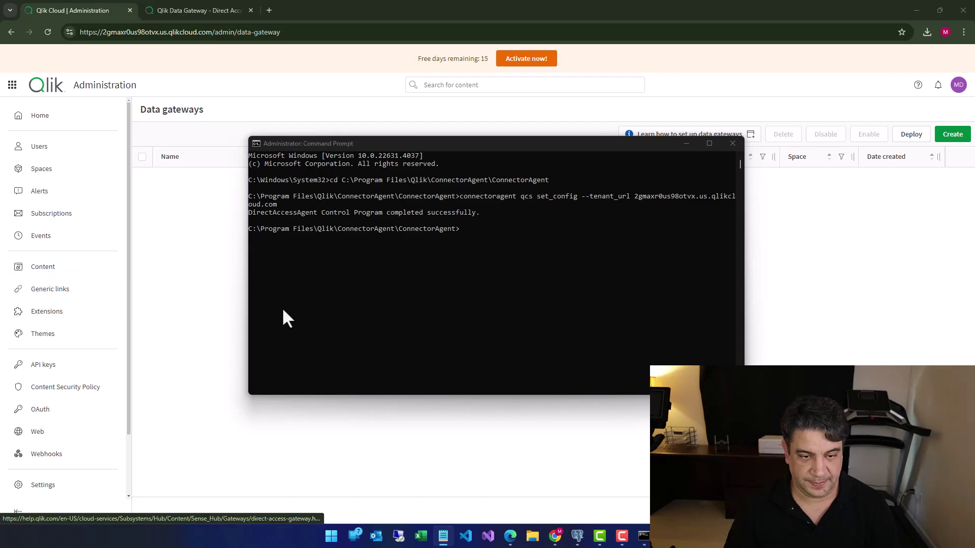
pyautogui.click(497, 270)
pyautogui.write('connectoragent qcs generate_keys')
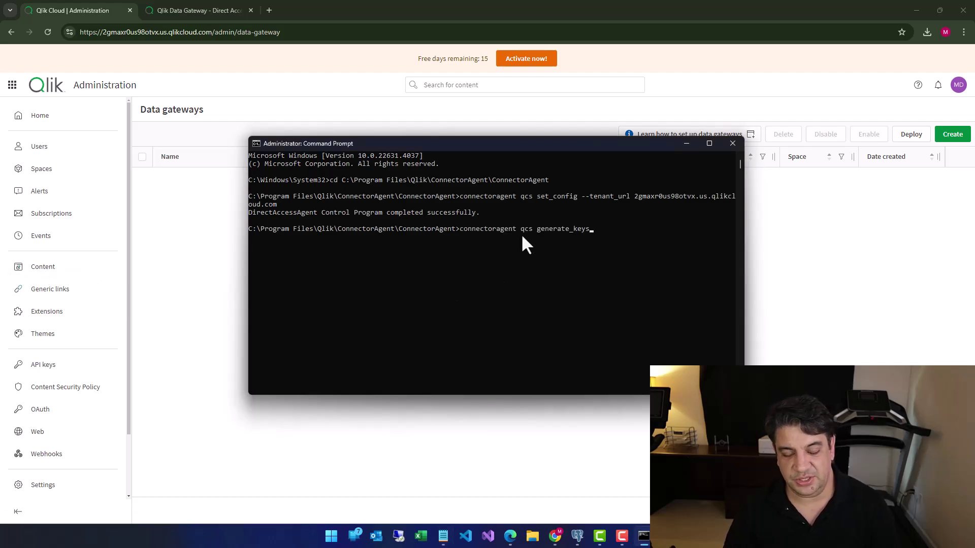
pyautogui.press('Return')
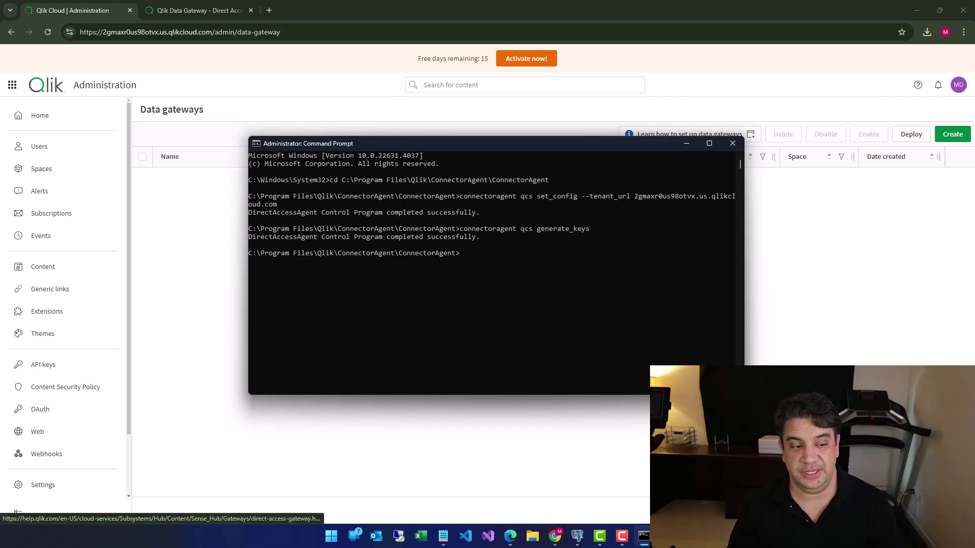
# Step: Output the gateway's registration key by running connectoragent qcs get_registration in Command Prompt
pyautogui.hotkey('alt', 'Tab')
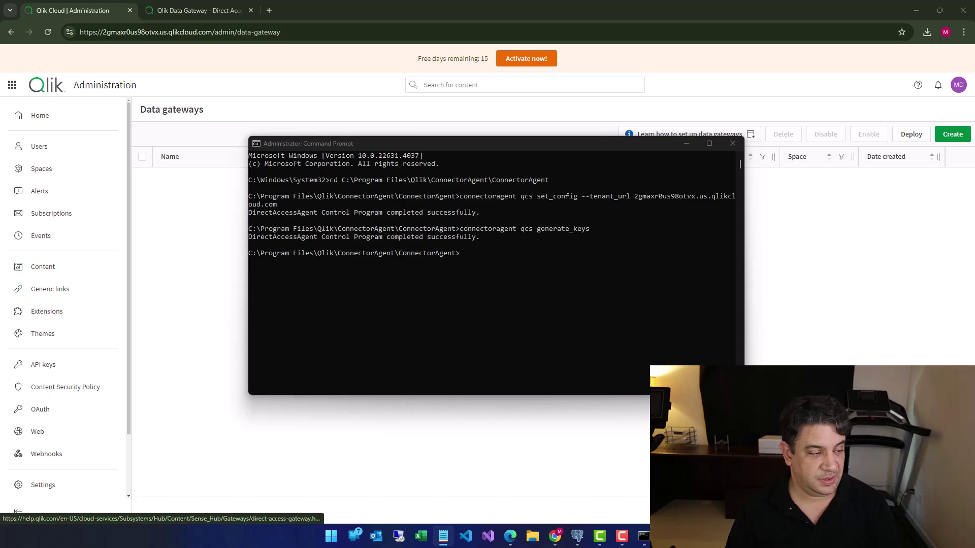
pyautogui.click(496, 290)
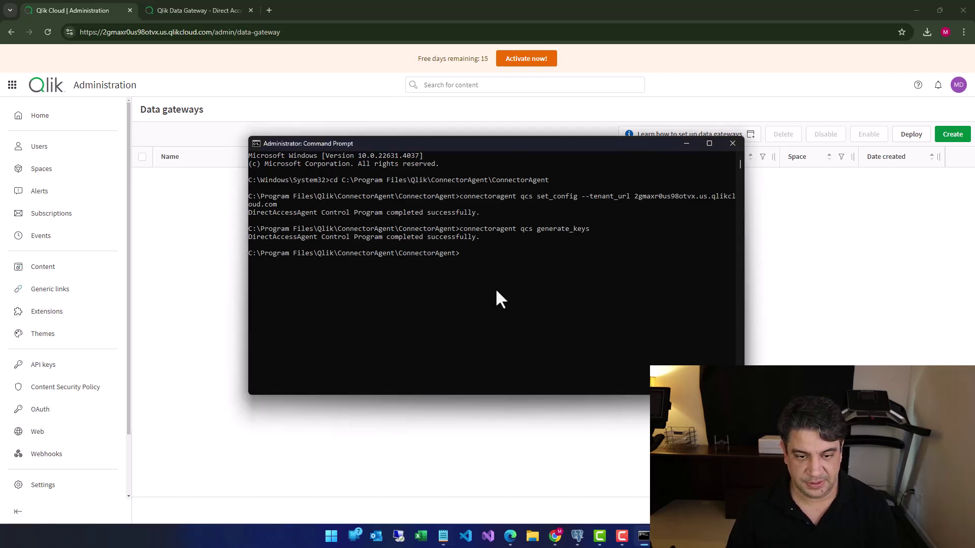
pyautogui.write('connectoragent qcs get_registration')
pyautogui.press('Return')
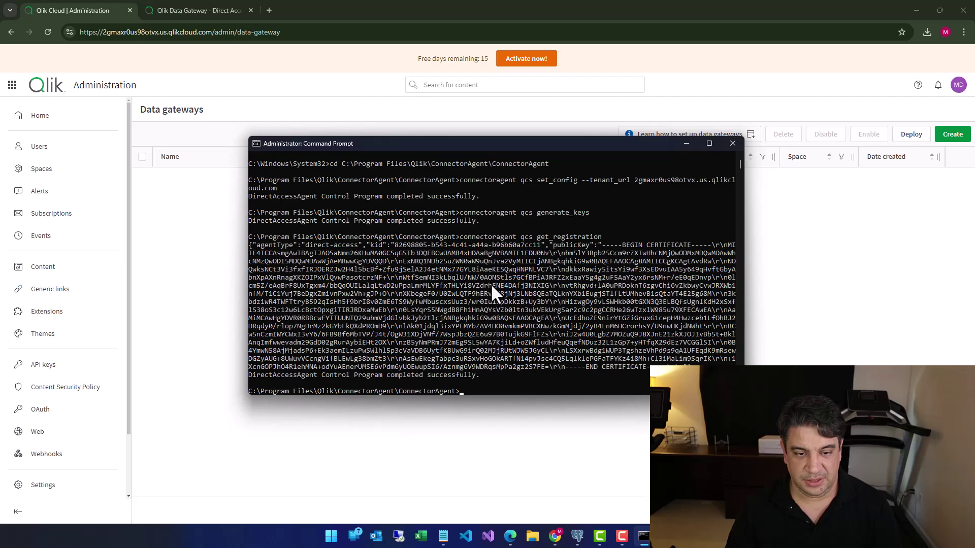
# Step: Copy the complete registration key text, including its enclosing braces, from the Command Prompt output
pyautogui.moveTo(249, 247); pyautogui.dragTo(690, 367)
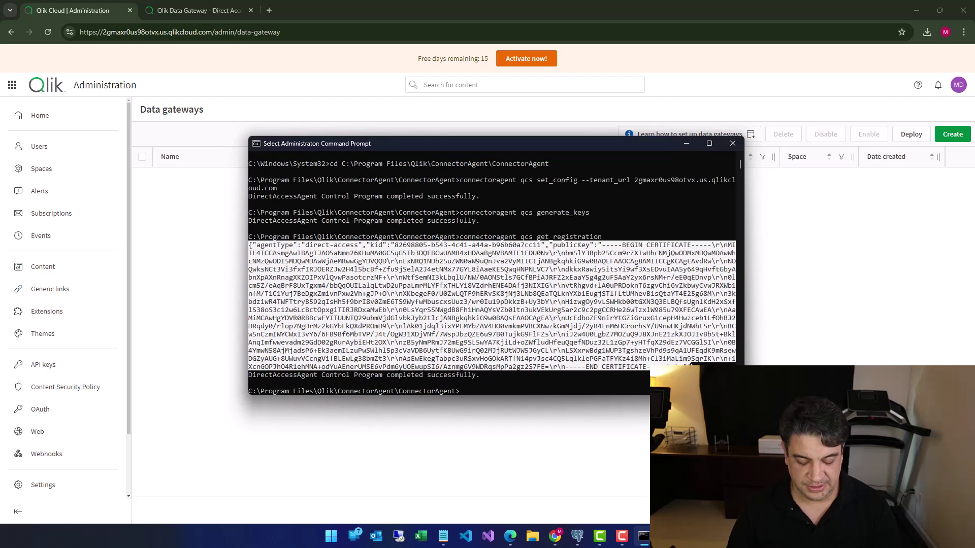
pyautogui.rightClick(644, 336)
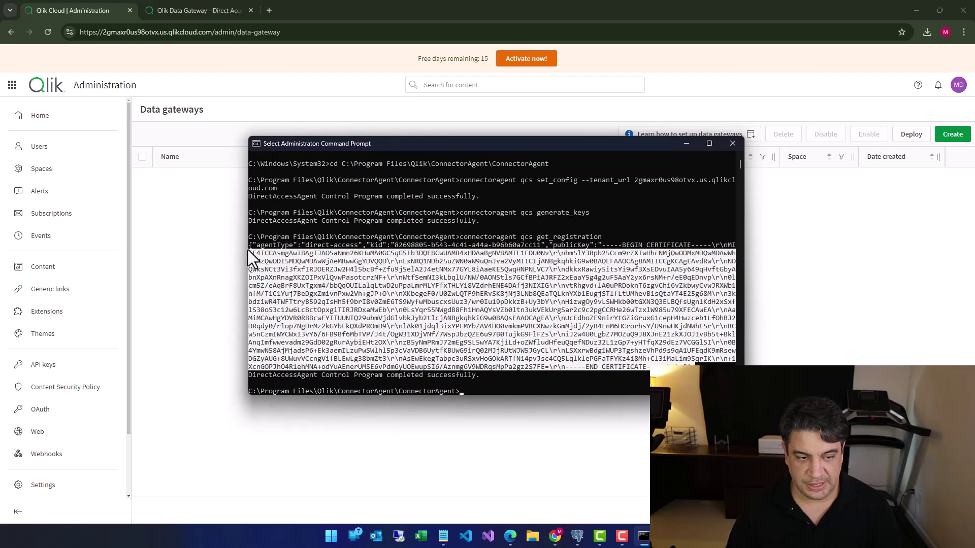
pyautogui.hotkey('ctrl', 'c')
pyautogui.press('Return')
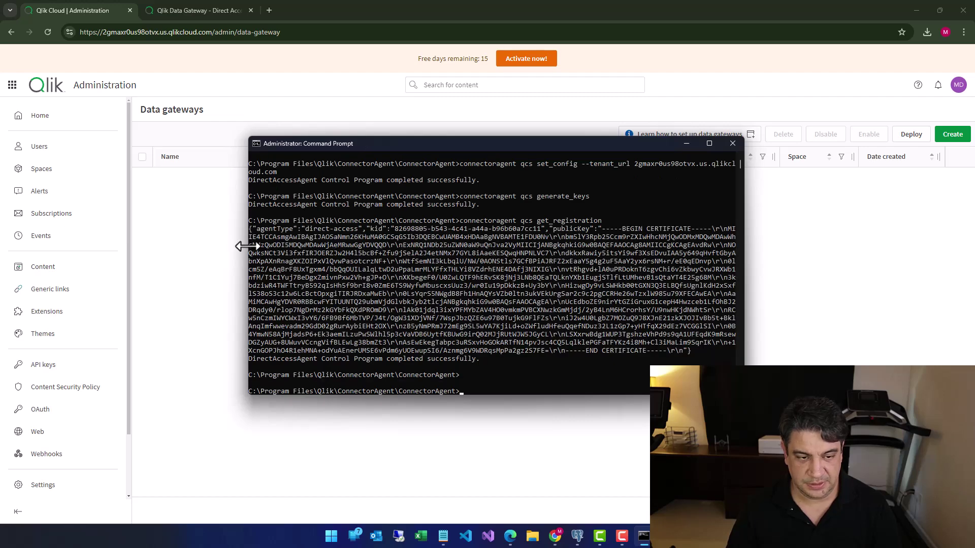